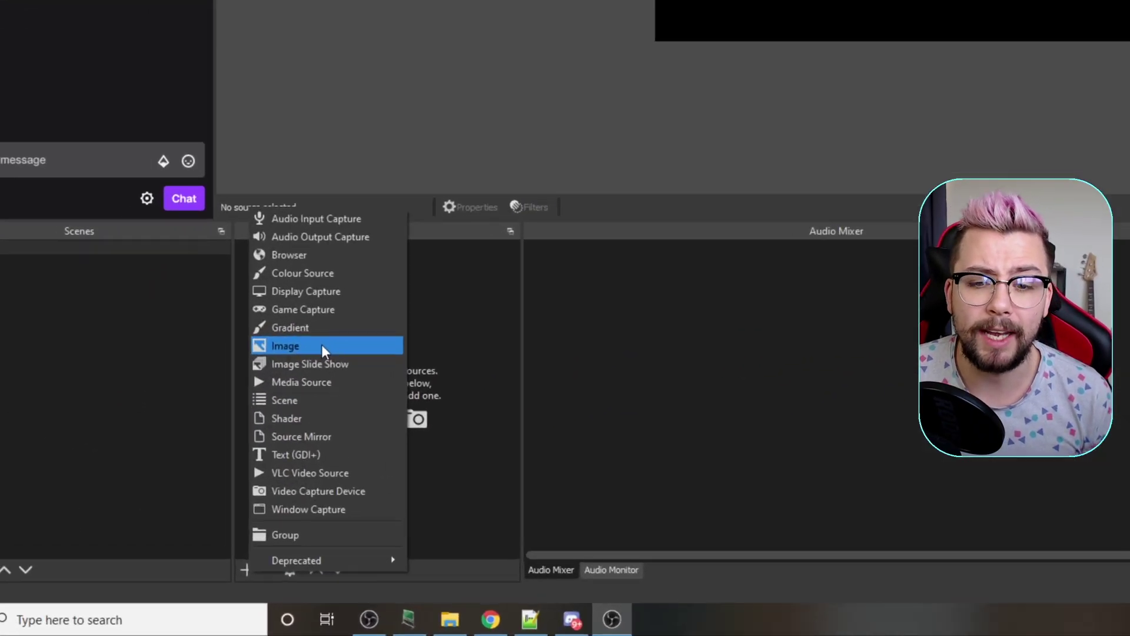
Add an Image source showing Andilippi.png and drag it to the preview centre
left_click(201, 483)
left_click(707, 317)
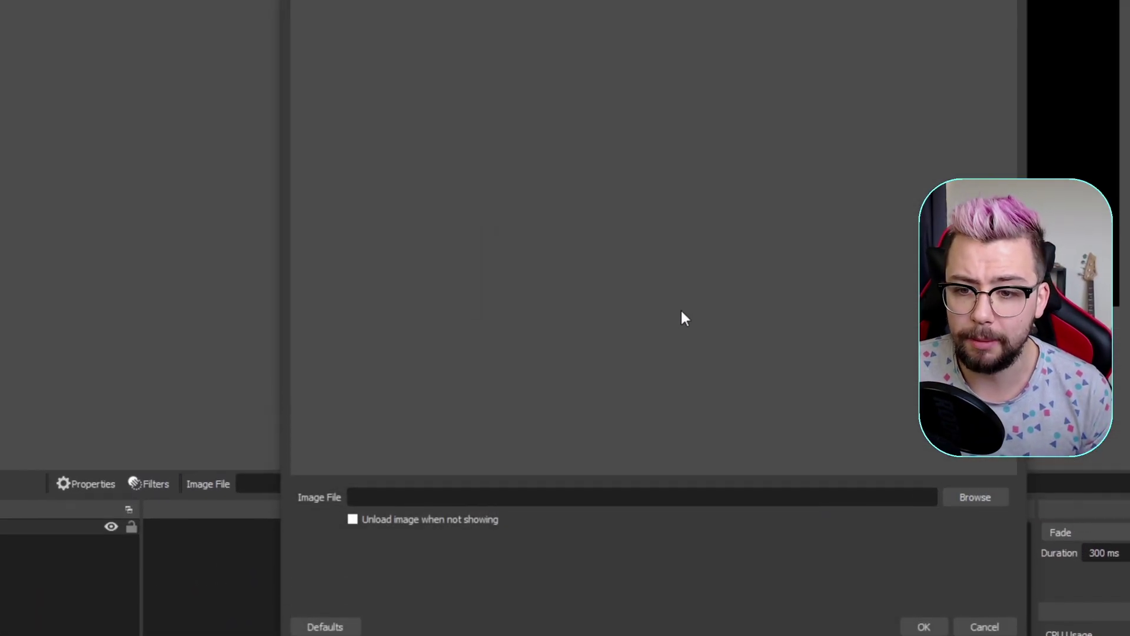
left_click(715, 316)
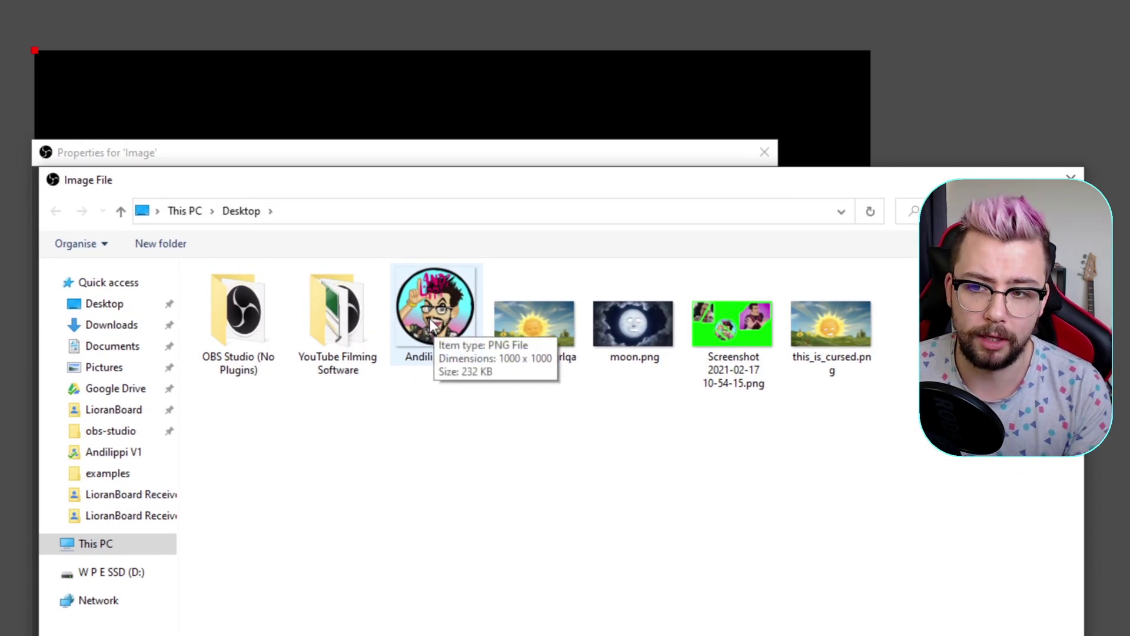
double_click(433, 325)
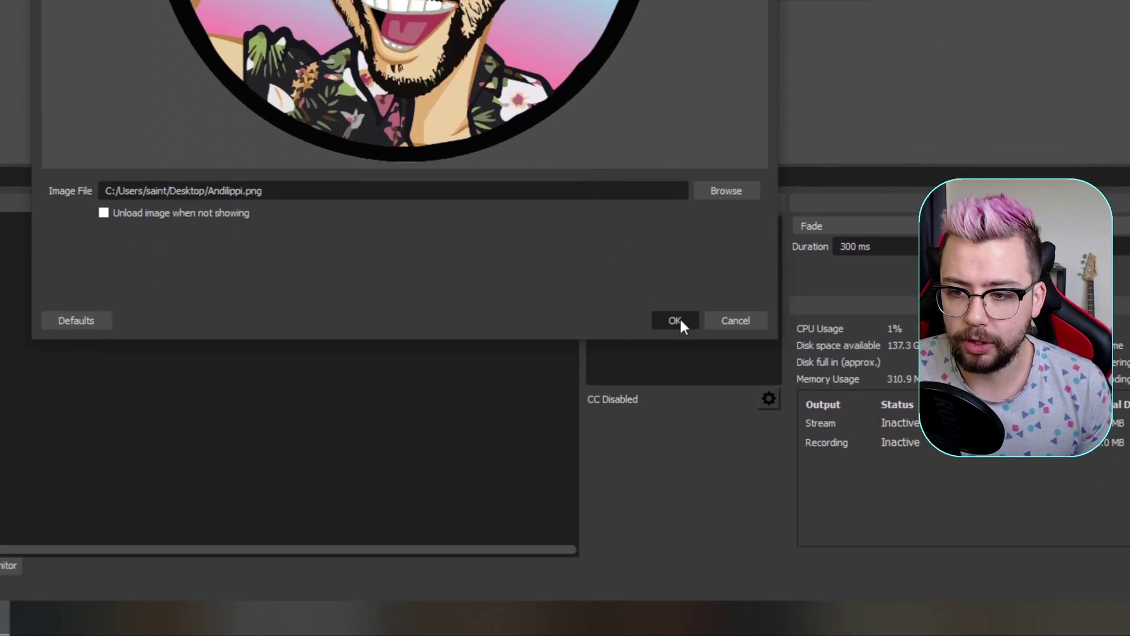
left_click(679, 317)
left_click_drag(383, 285, 603, 318)
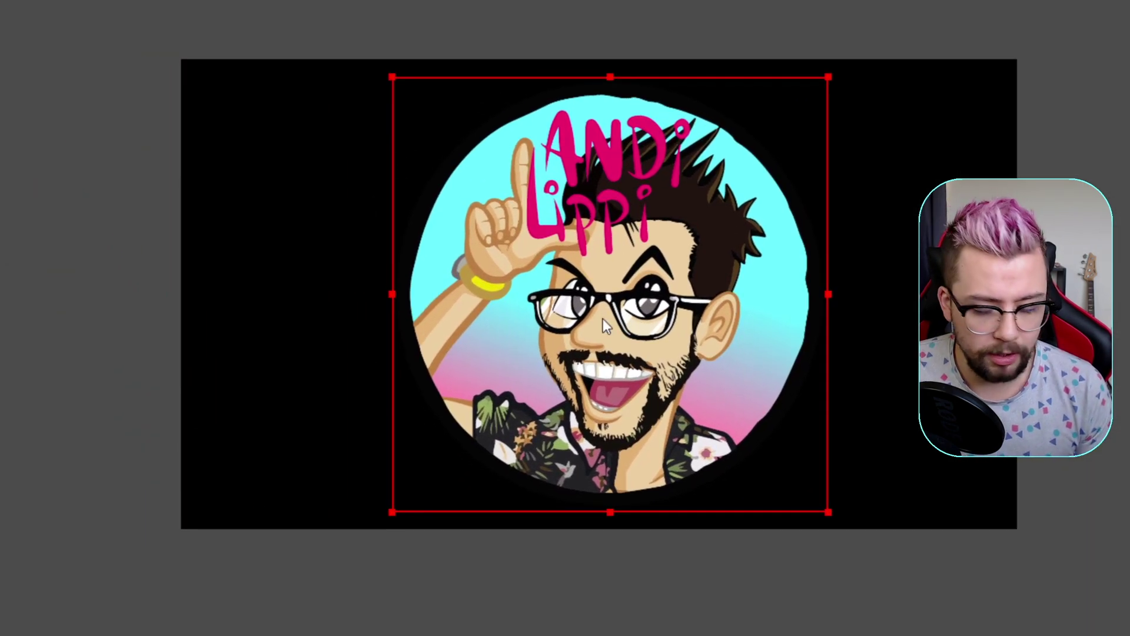
right_click(603, 319)
mouse_move(630, 316)
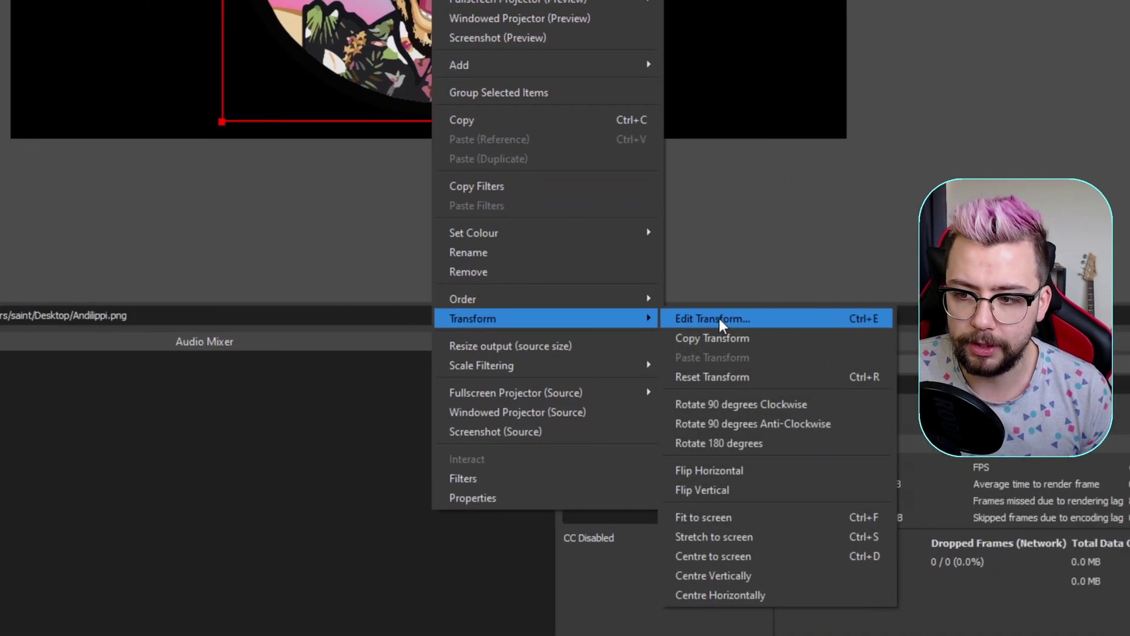
Set the logo's positional alignment to Centre and move it back to the canvas centre
left_click(719, 316)
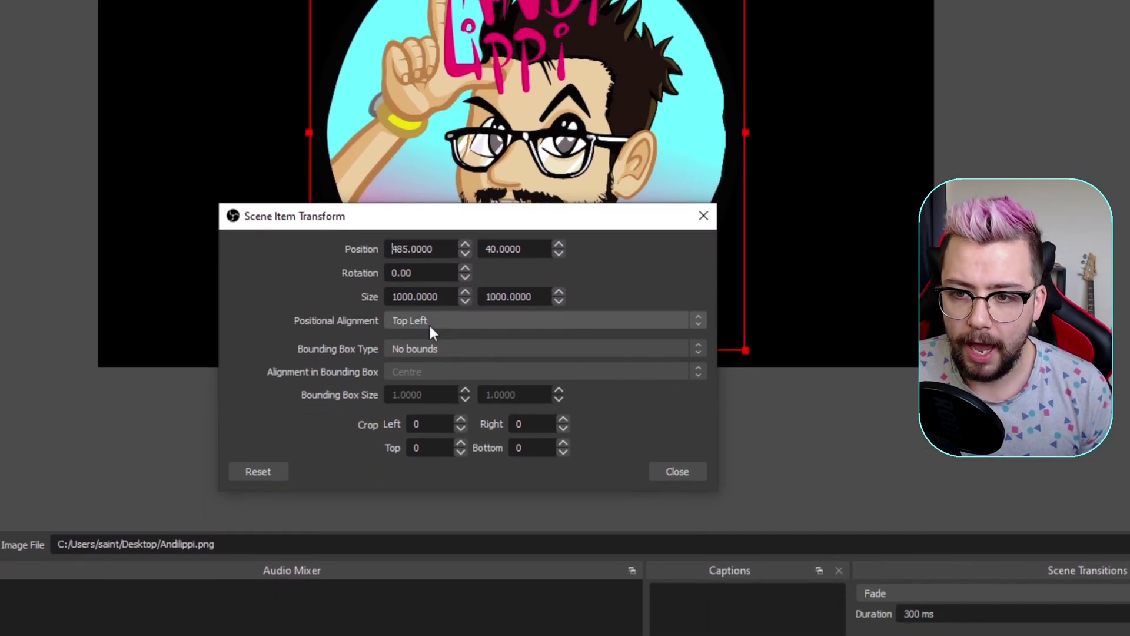
left_click(434, 364)
left_click(422, 321)
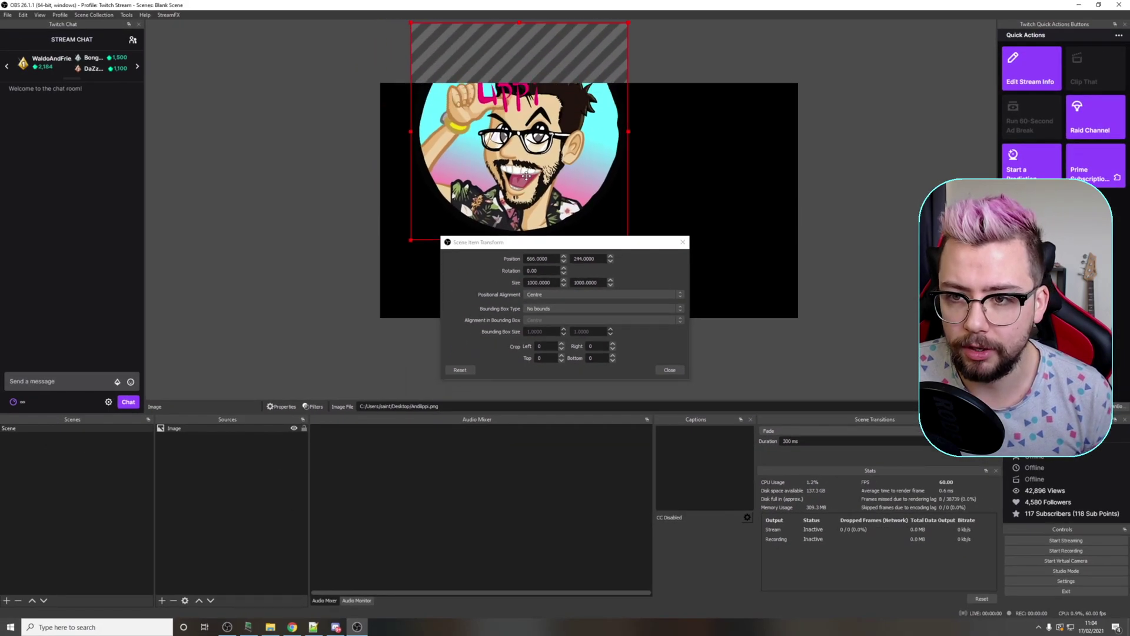
left_click_drag(547, 106, 585, 228)
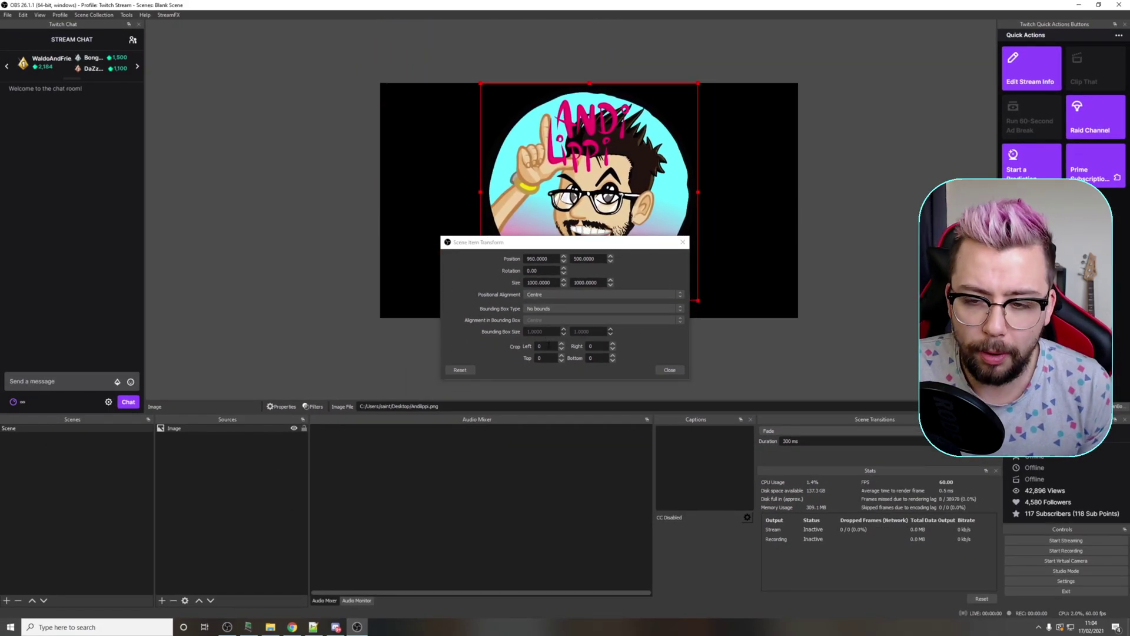
type("100")
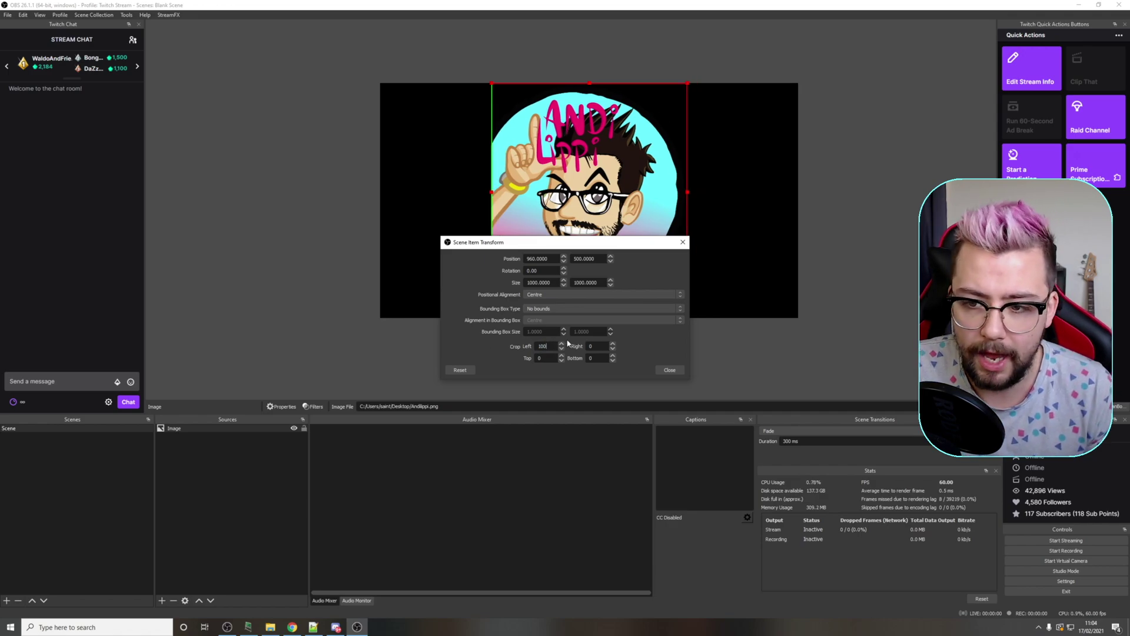
Try bottom, right and left crop values on the logo, then remove them again
key("Tab")
type("00")
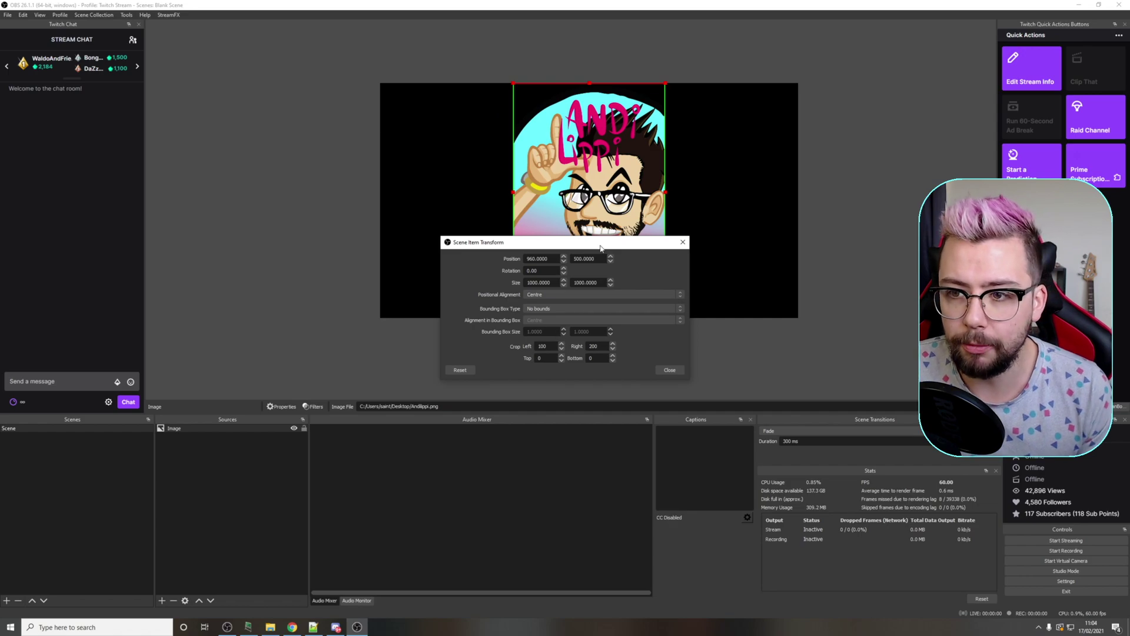
left_click_drag(600, 246, 581, 350)
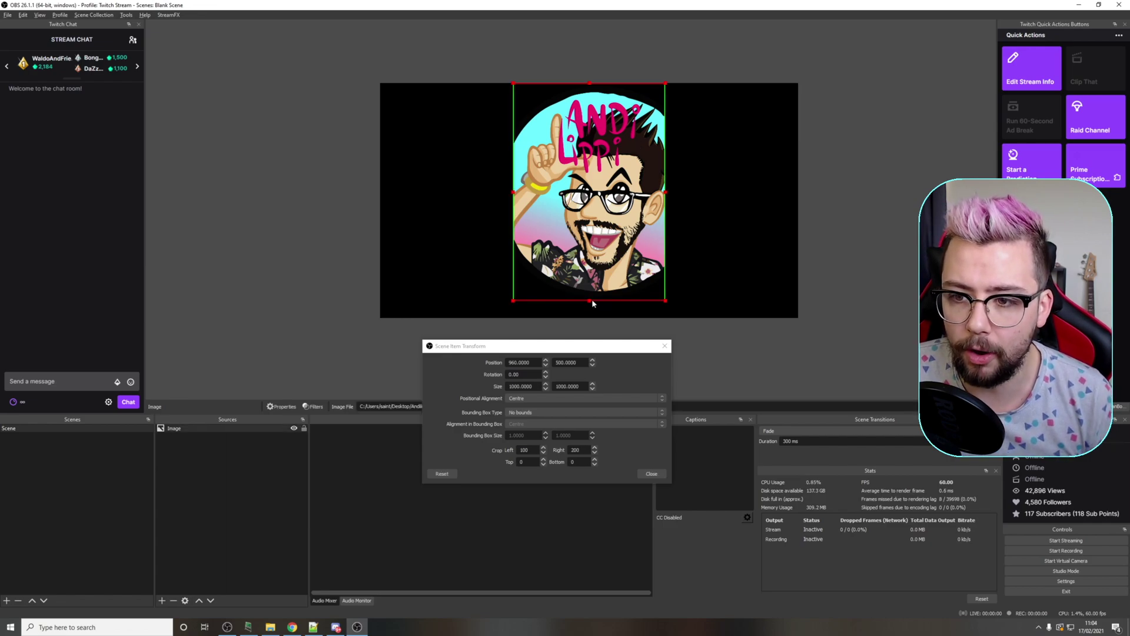
left_click_drag(593, 302, 583, 203, "alt")
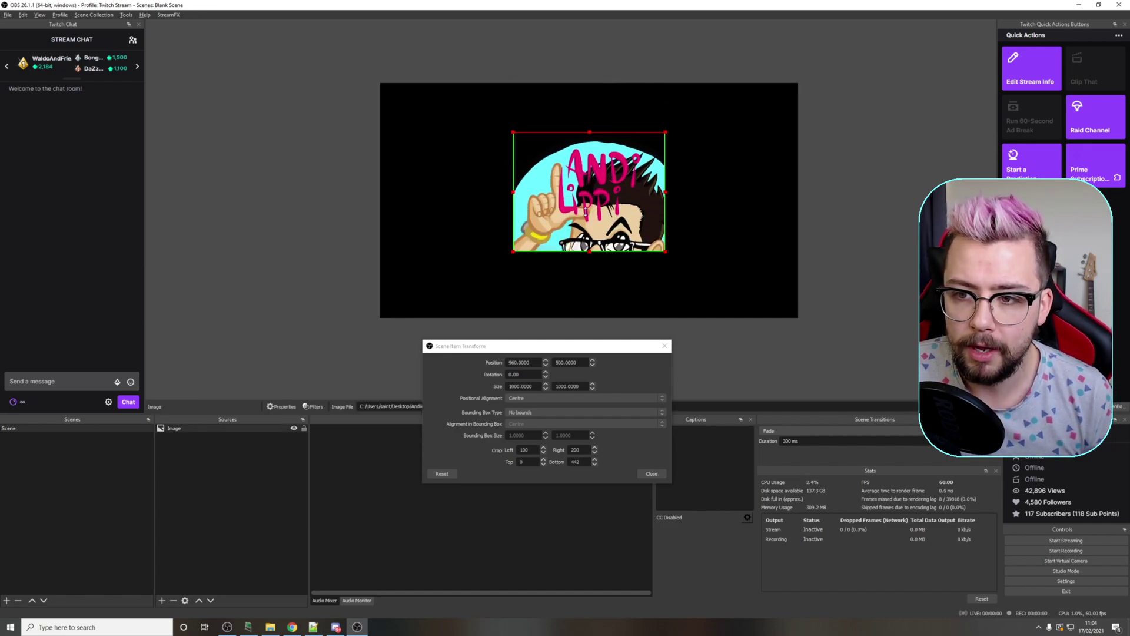
left_click_drag(591, 253, 597, 307, "alt")
left_click_drag(666, 303, 732, 299, "alt")
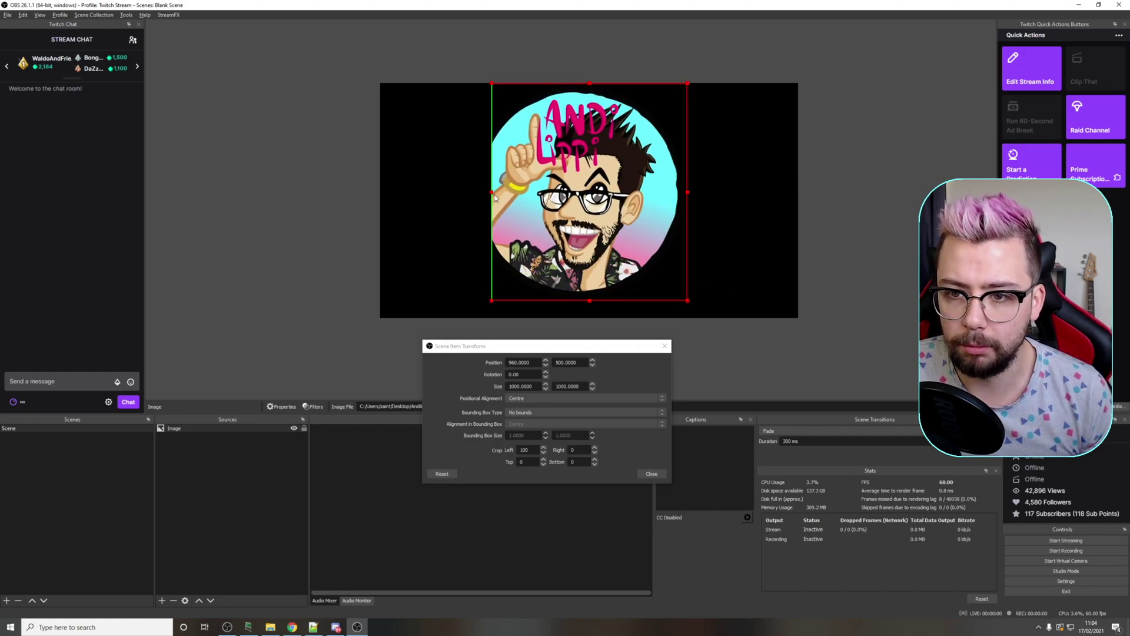
left_click_drag(492, 196, 450, 198, "alt")
Centre the logo at Y 540, rotate it 45°, and group it as 'Cropped Image Group'
left_click_drag(597, 197, 597, 203)
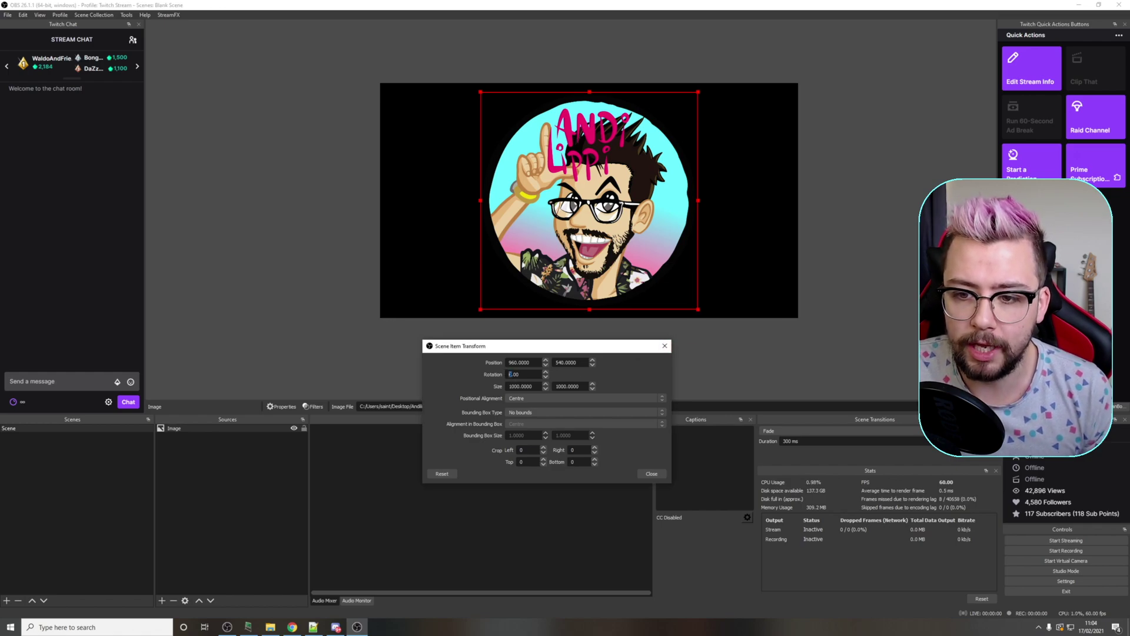
type("45")
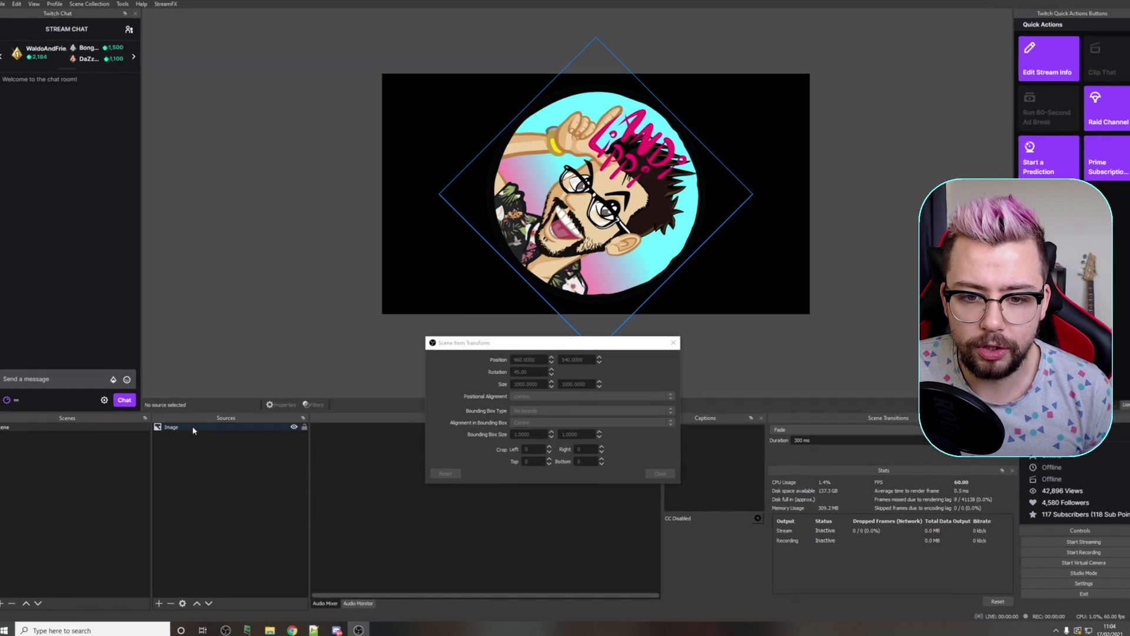
right_click(194, 426)
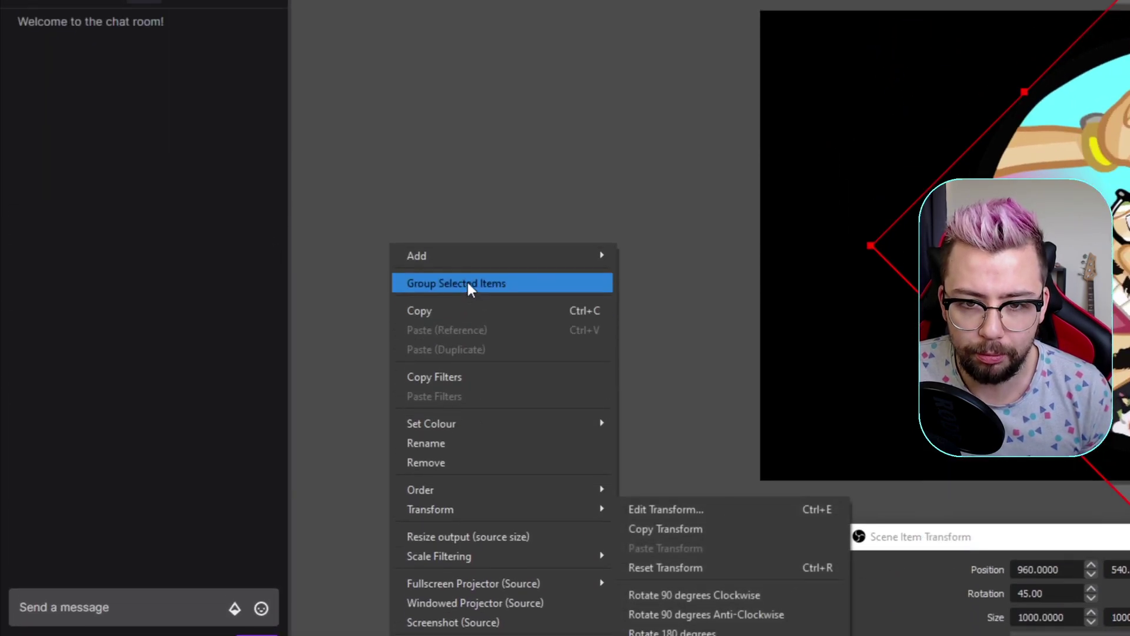
left_click(467, 318)
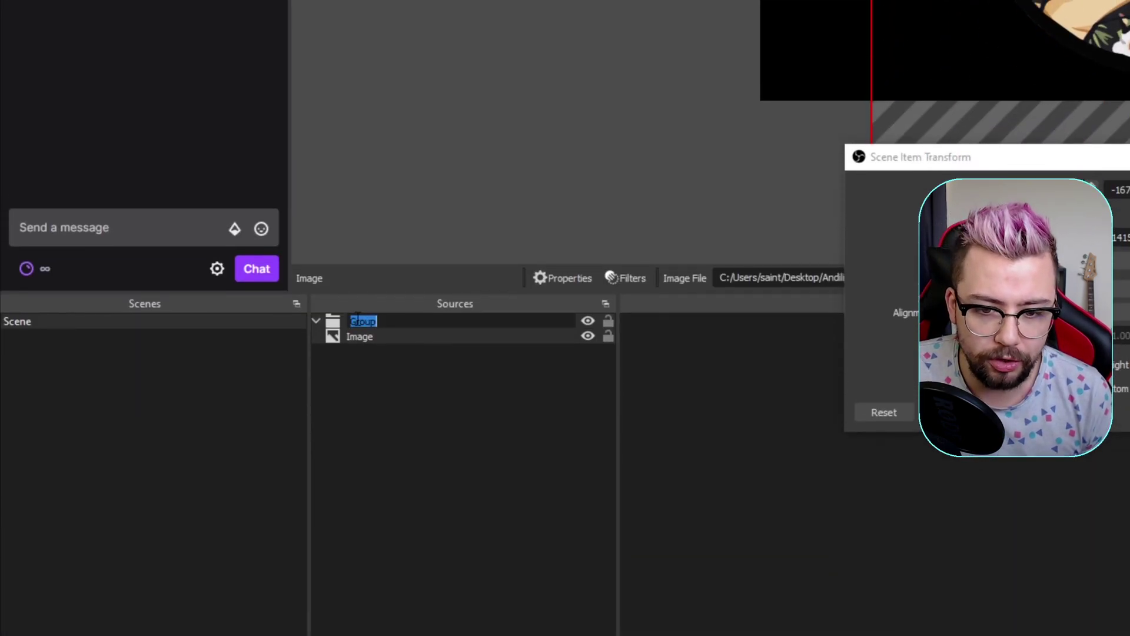
type("Cropped Image")
key("Return")
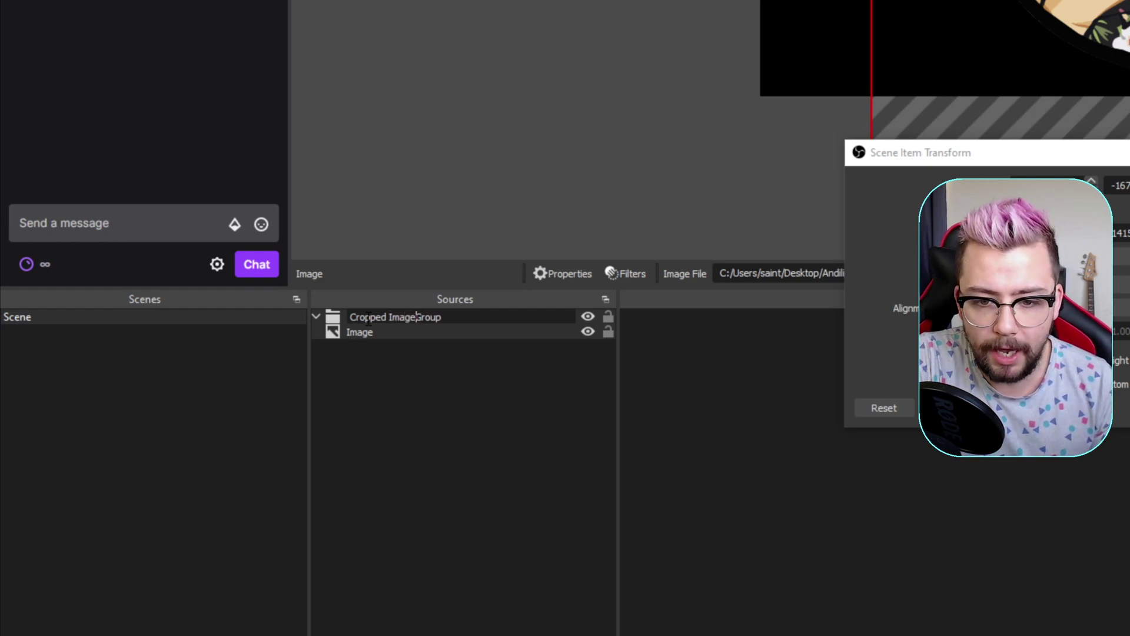
left_click(415, 353)
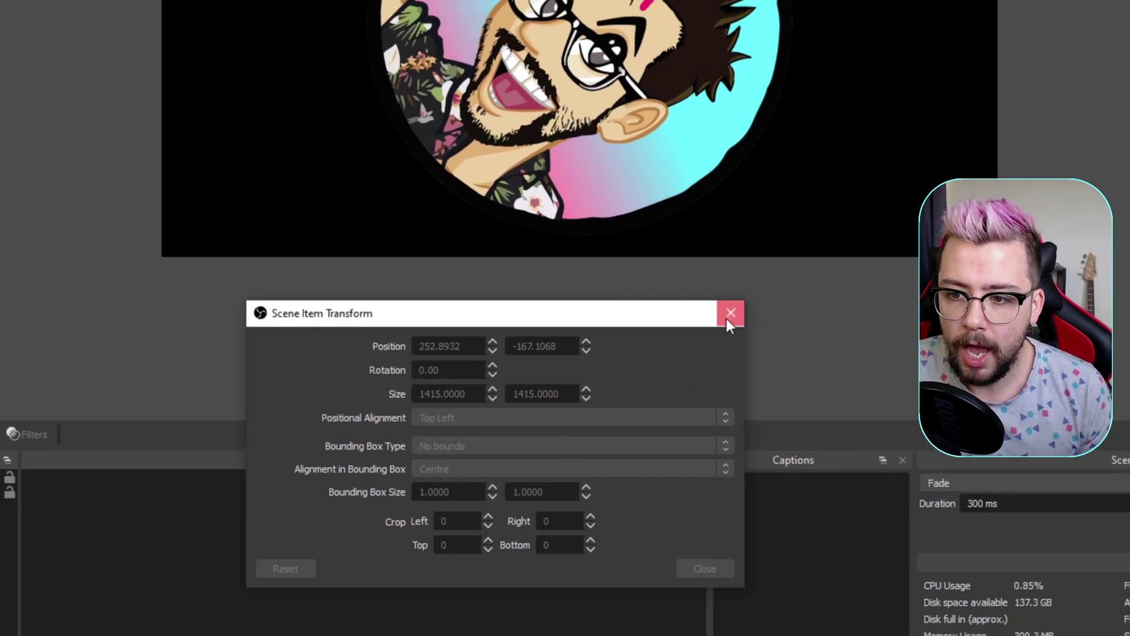
Crop the Cropped Image Group's left side to 573 px in its transform settings
left_click(733, 312)
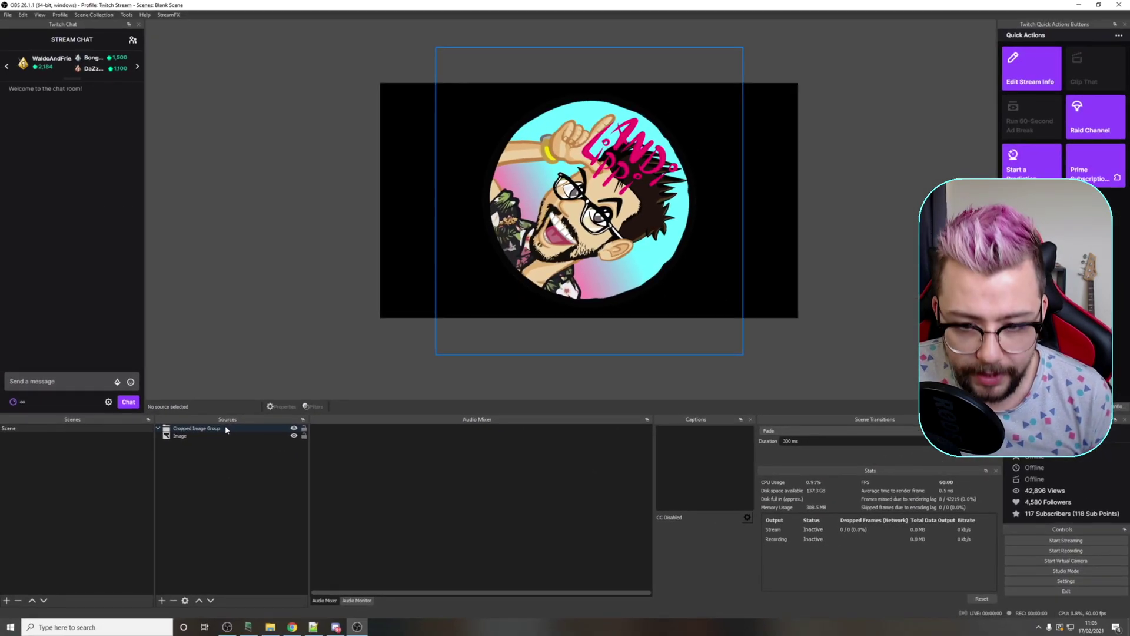
left_click(225, 429)
right_click(225, 428)
mouse_move(281, 331)
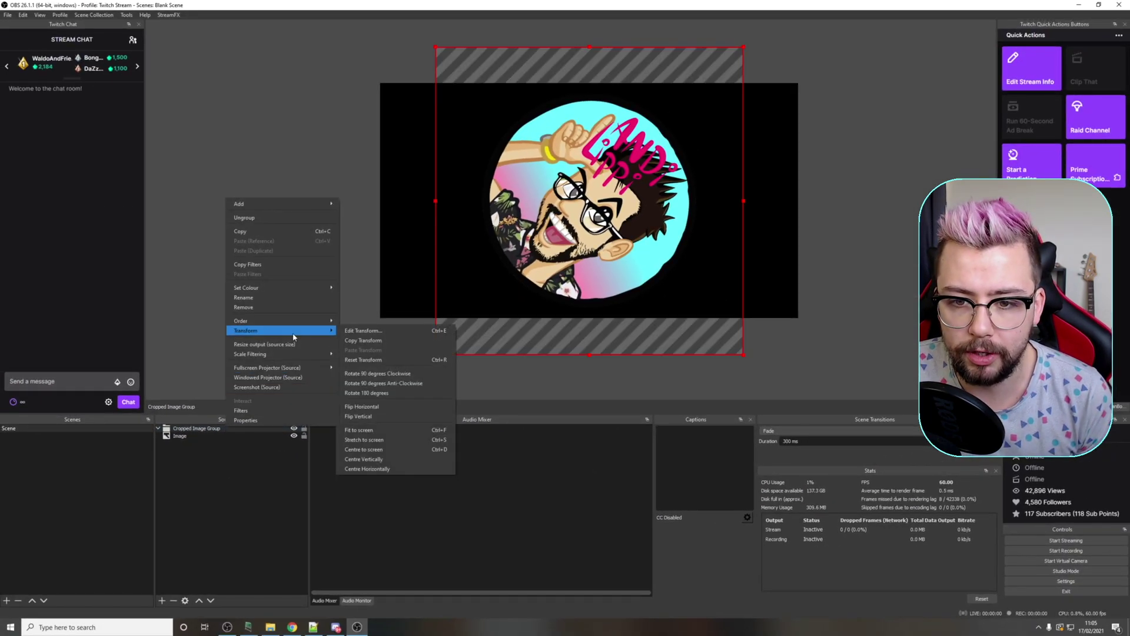
left_click(395, 333)
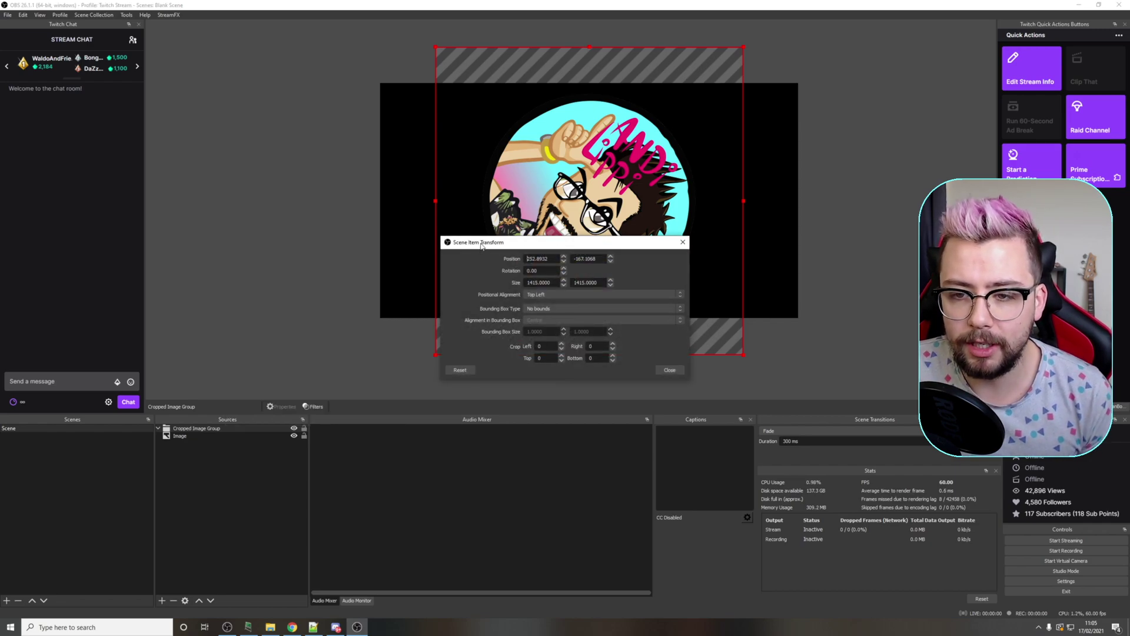
left_click_drag(484, 246, 528, 269)
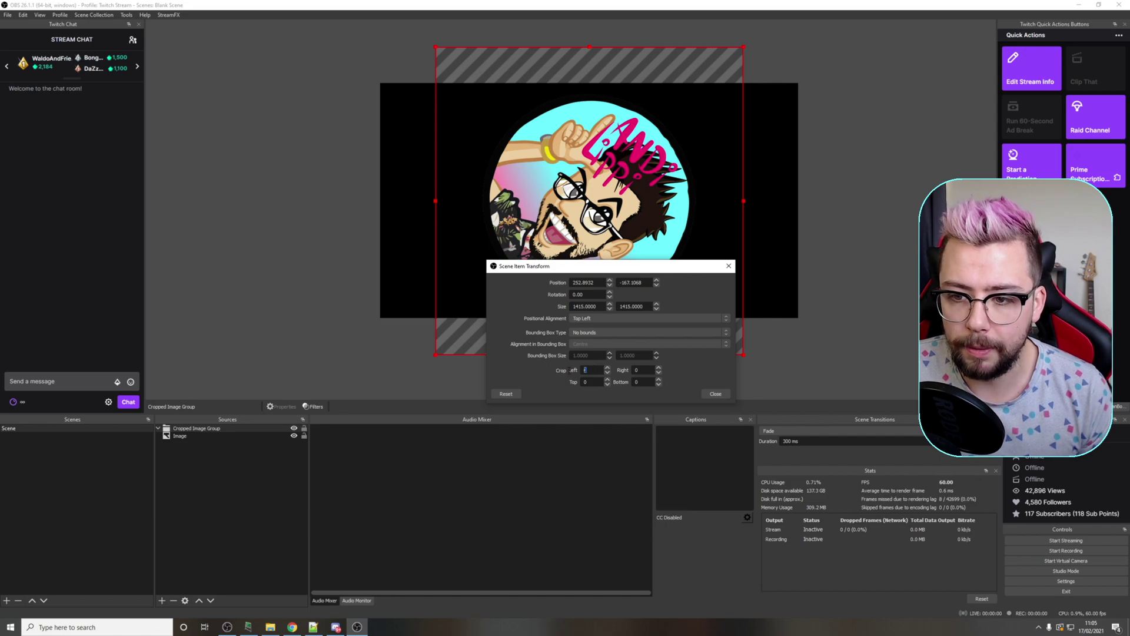
type("200")
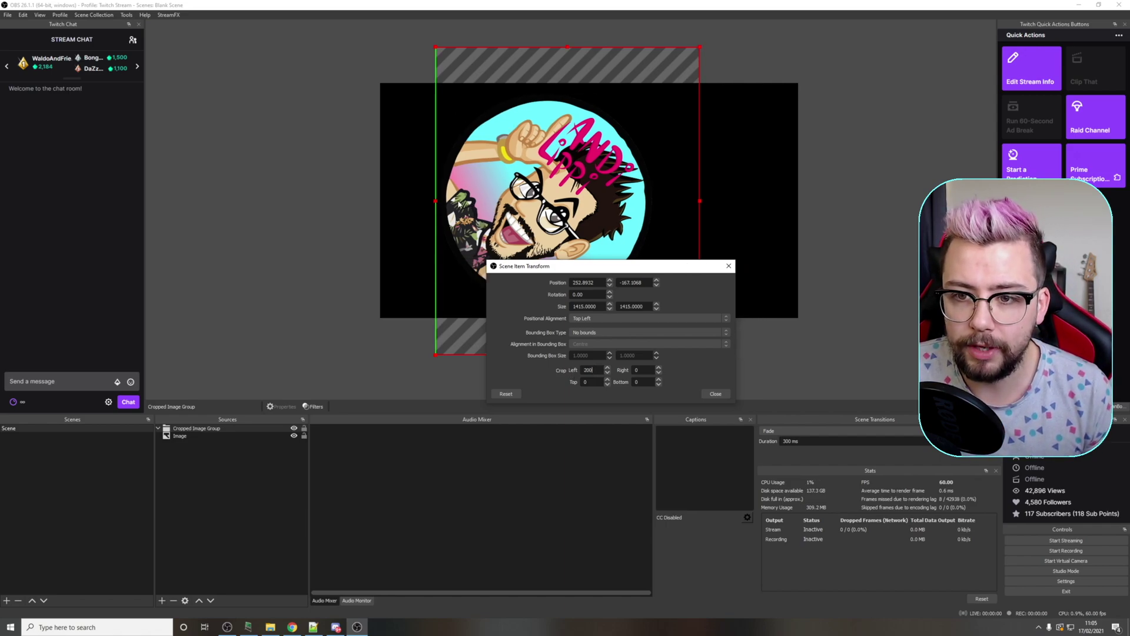
left_click_drag(588, 370, 619, 370)
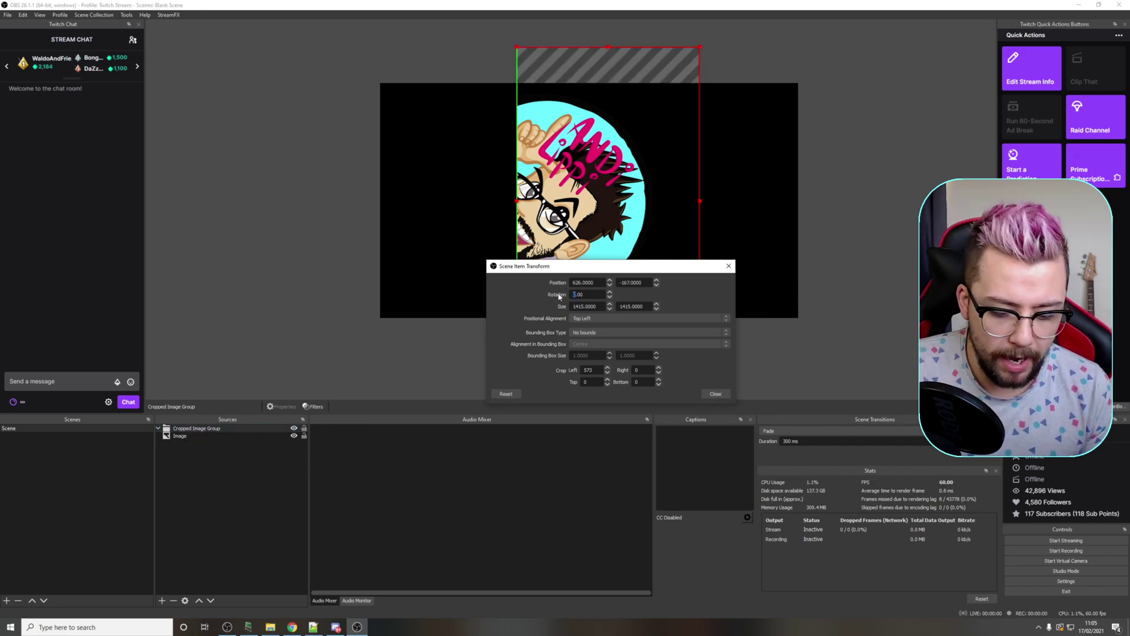
type("45")
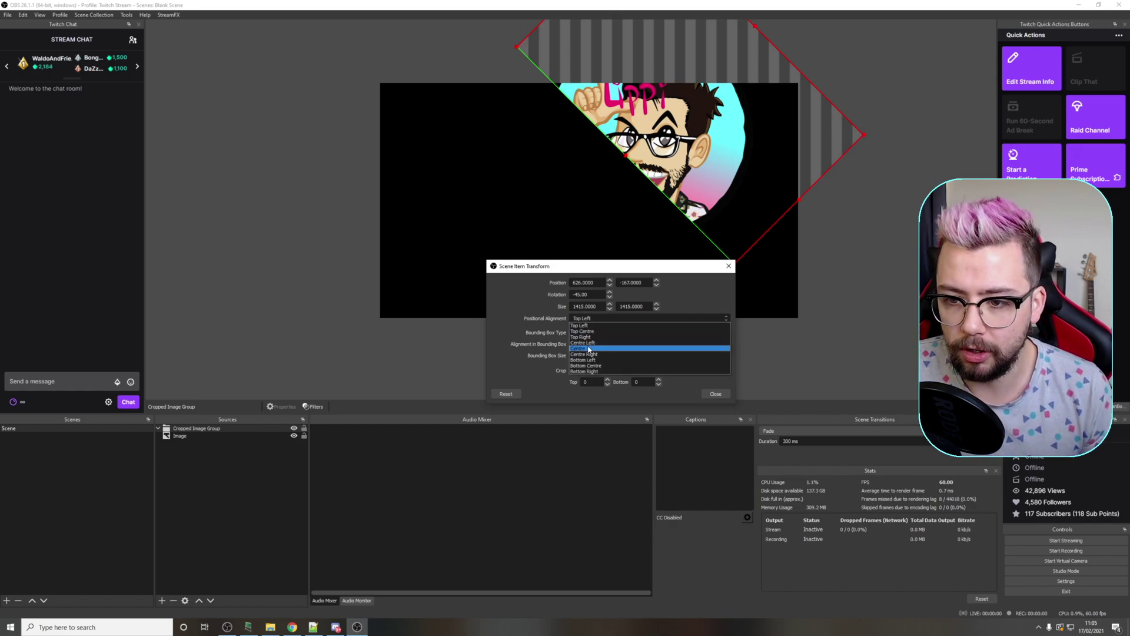
Centre-align the group, rotate it -45°, and position the diagonally cut logo
left_click(588, 348)
left_click_drag(548, 176, 589, 119)
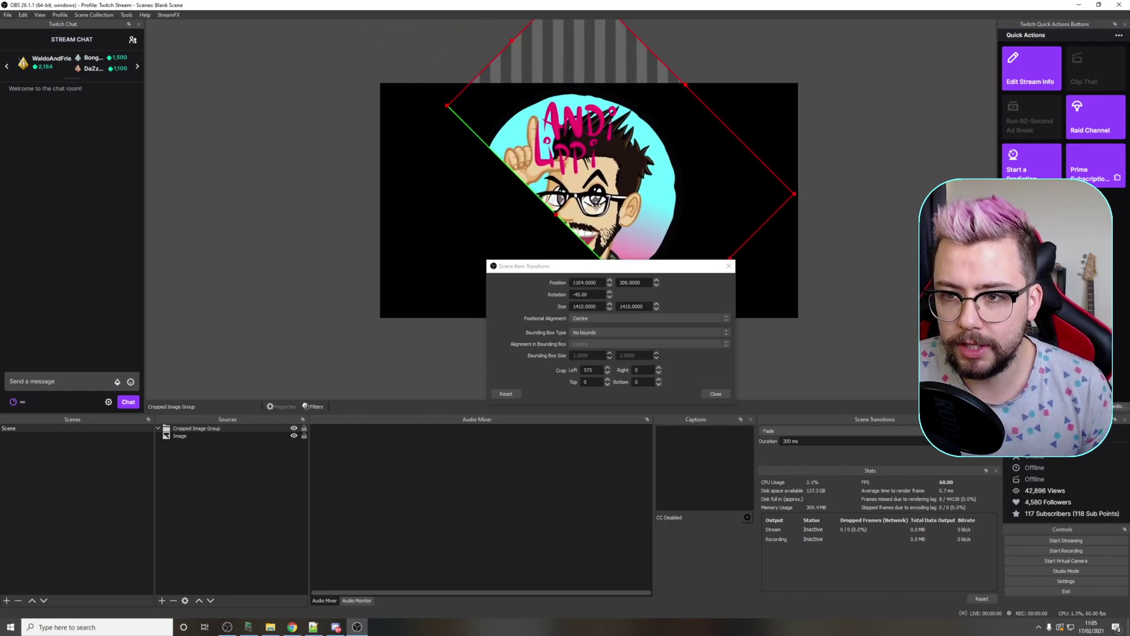
left_click_drag(594, 202, 621, 211)
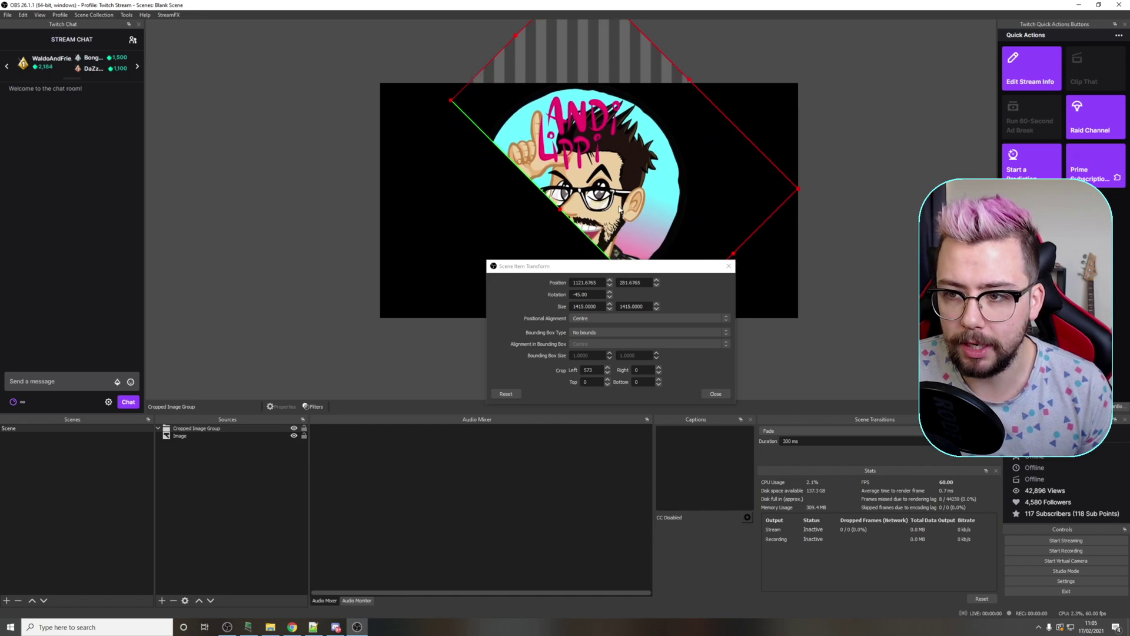
left_click(889, 229)
left_click(732, 268)
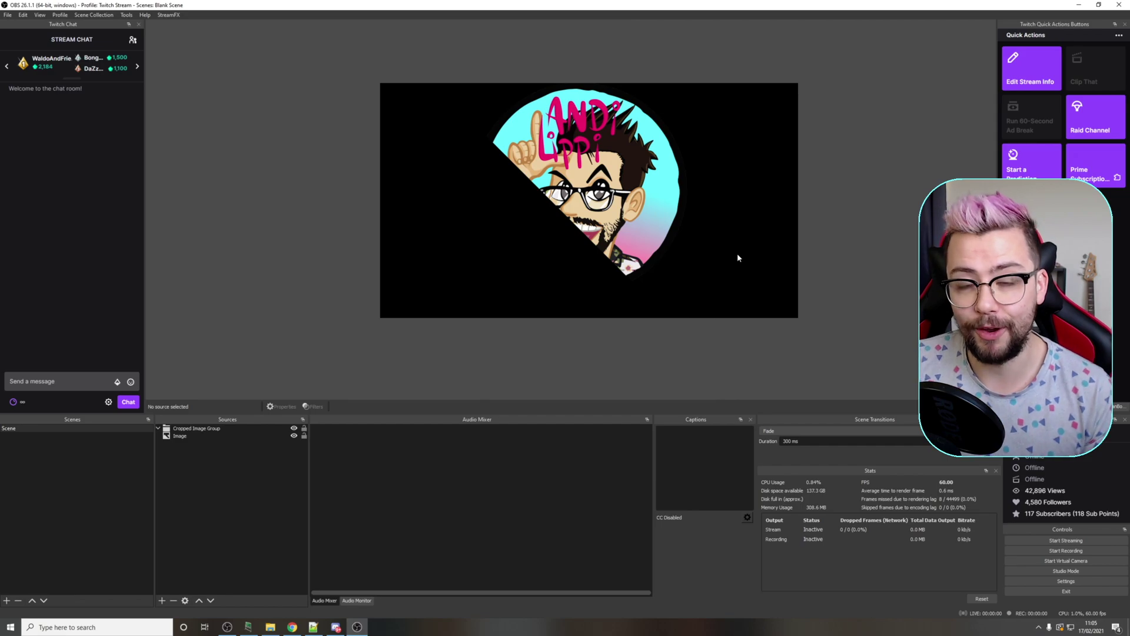
Rotate the Image source inside the group to 30° and reposition it
right_click(221, 437)
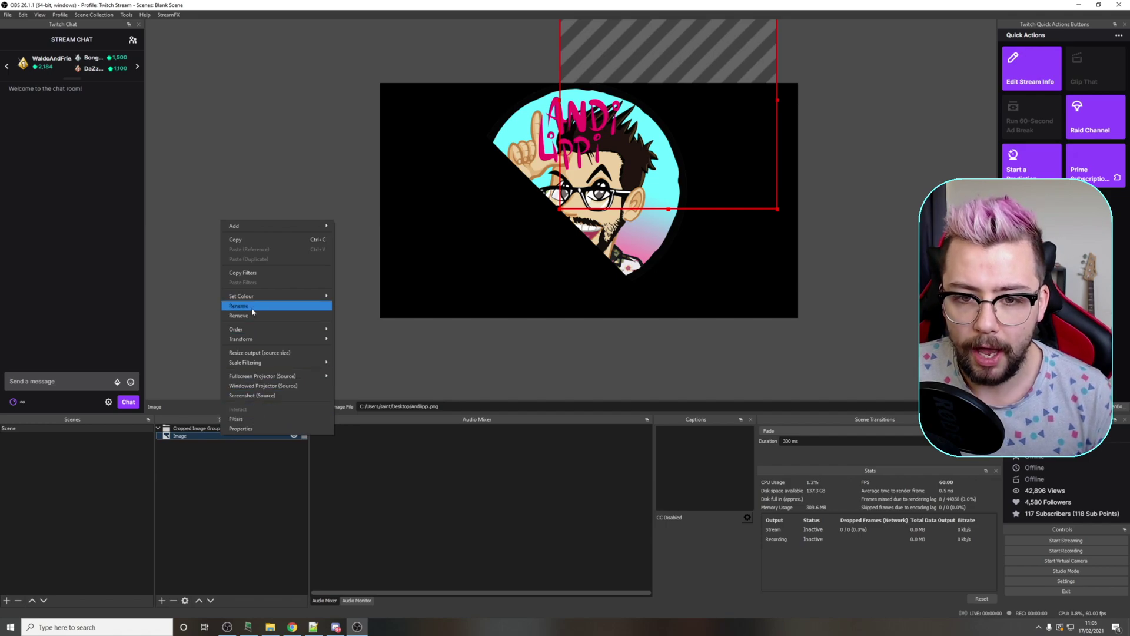
mouse_move(255, 338)
left_click(362, 344)
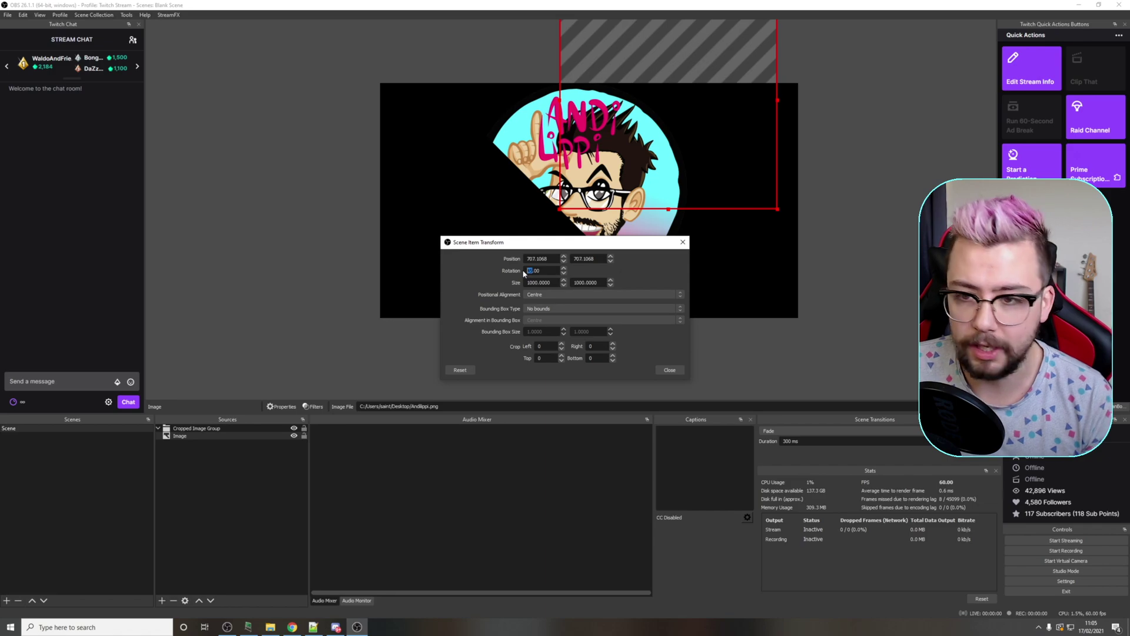
type("30")
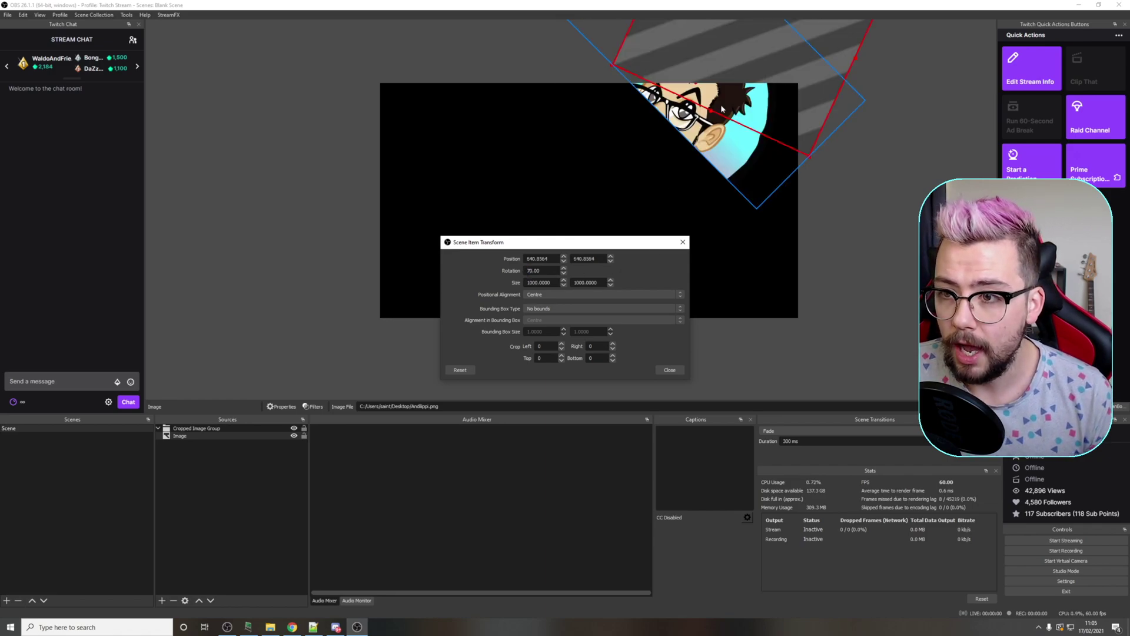
left_click_drag(723, 108, 601, 275)
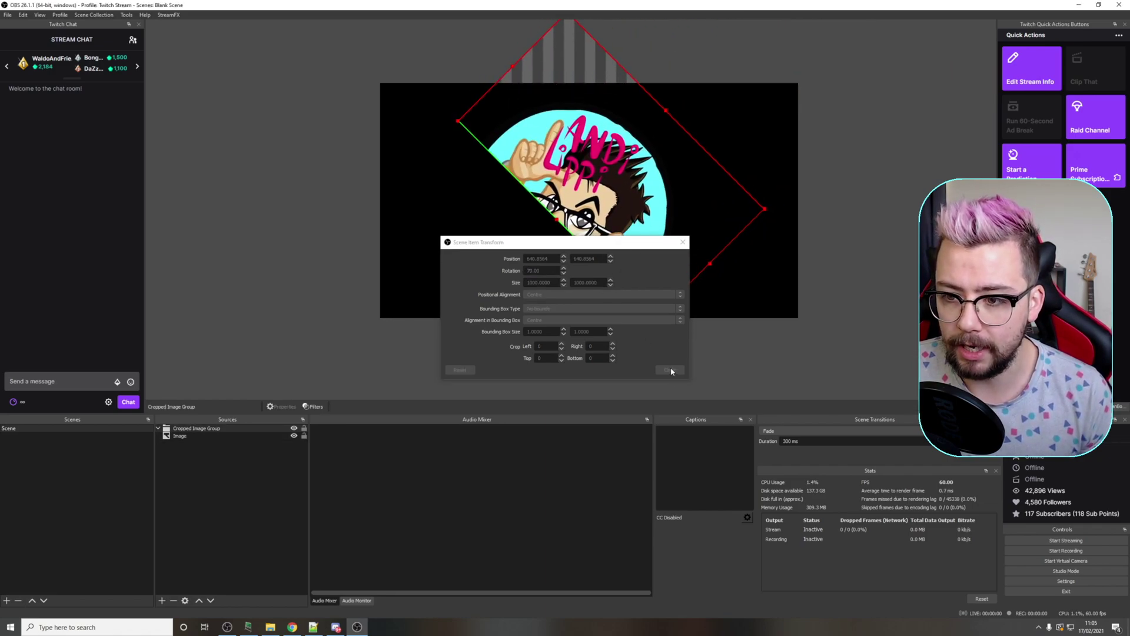
left_click(681, 243)
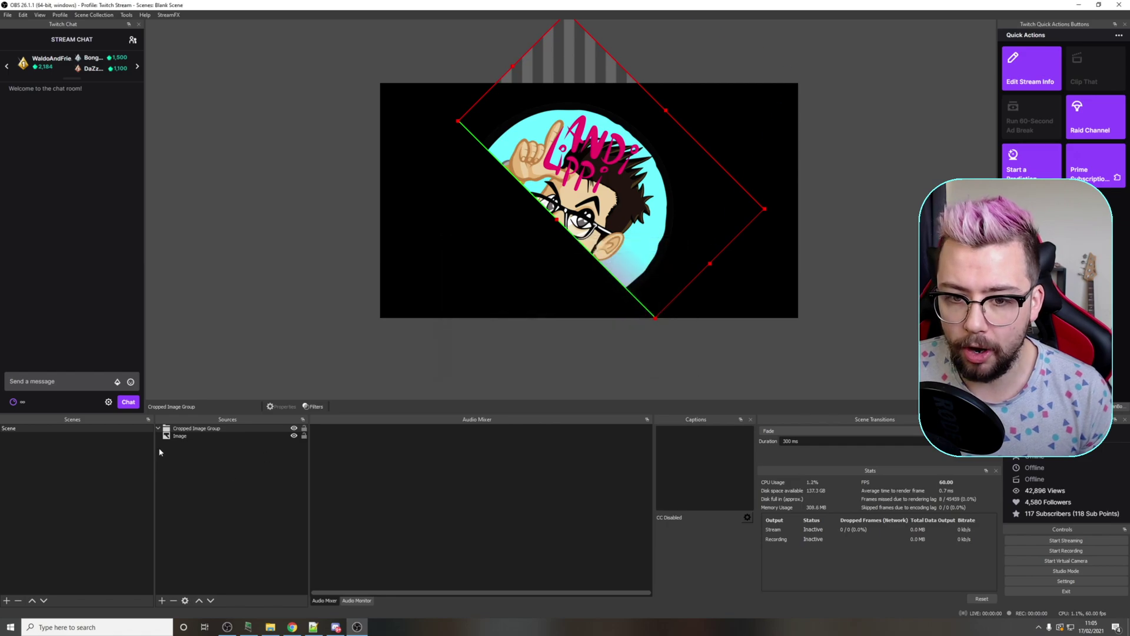
Set the Cropped Image Group's rotation to -70° and reposition the cropped logo
right_click(204, 429)
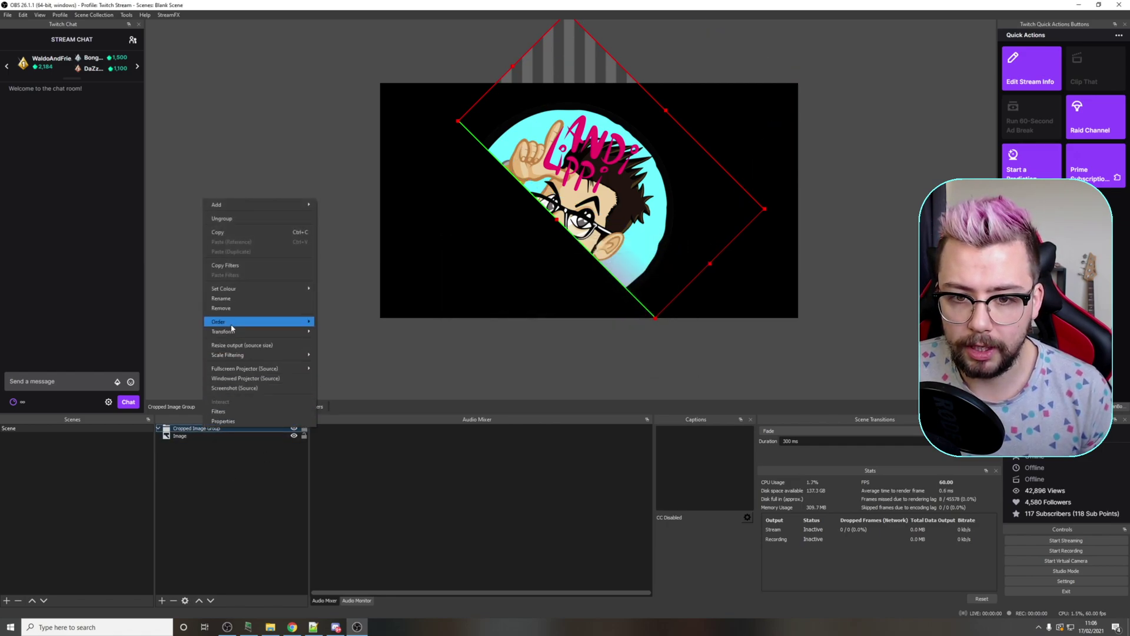
mouse_move(231, 332)
left_click(344, 334)
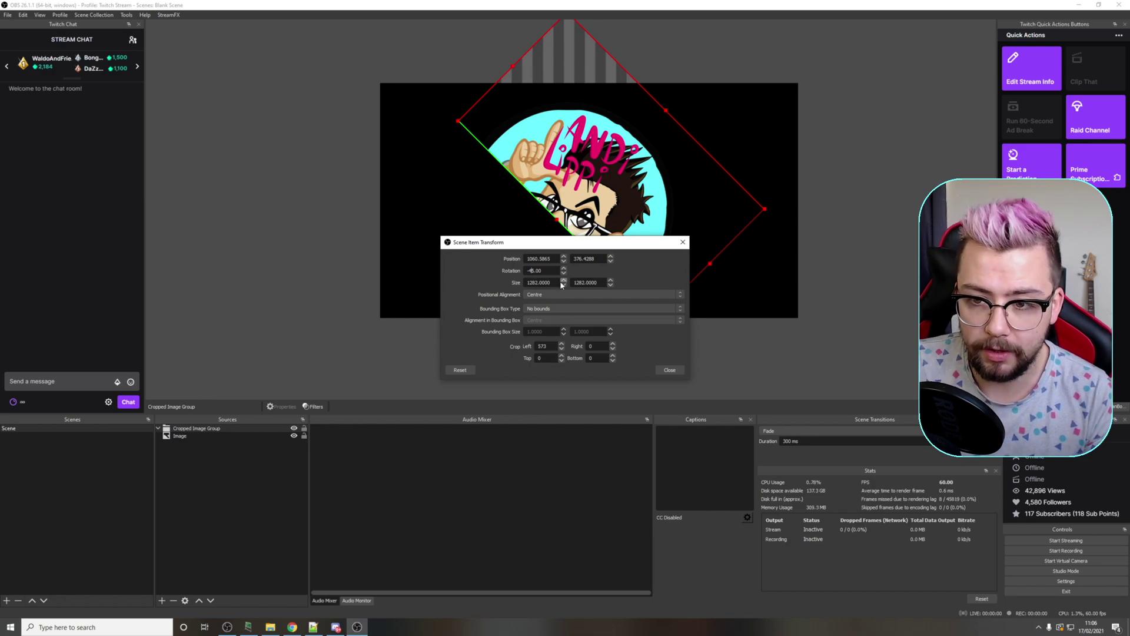
key("BackSpace")
key("BackSpace")
type("-90")
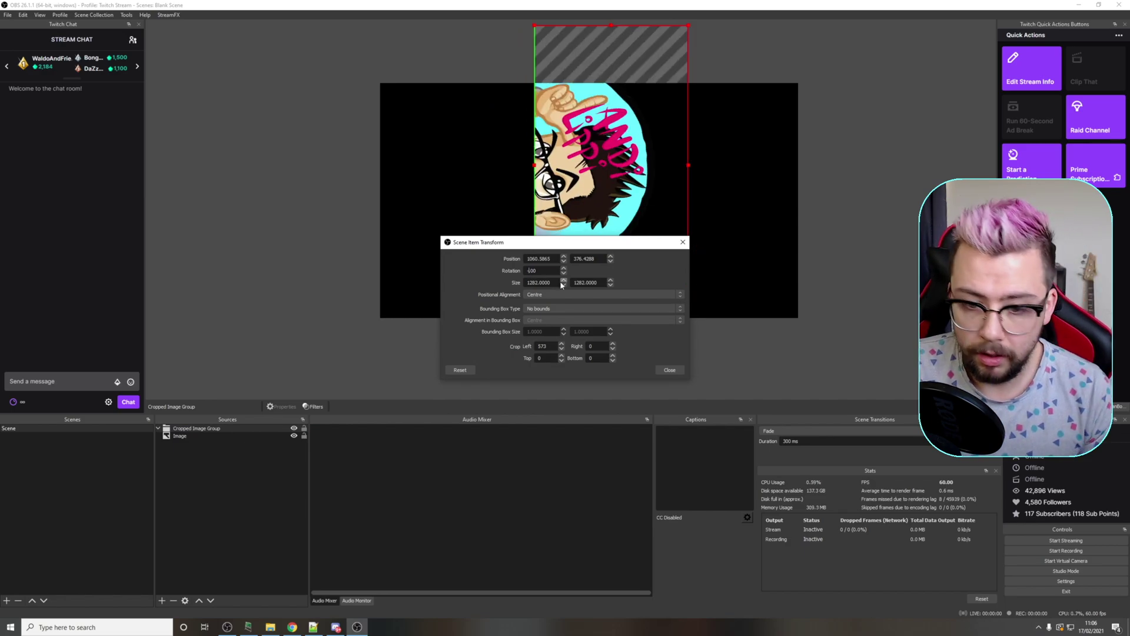
type("70")
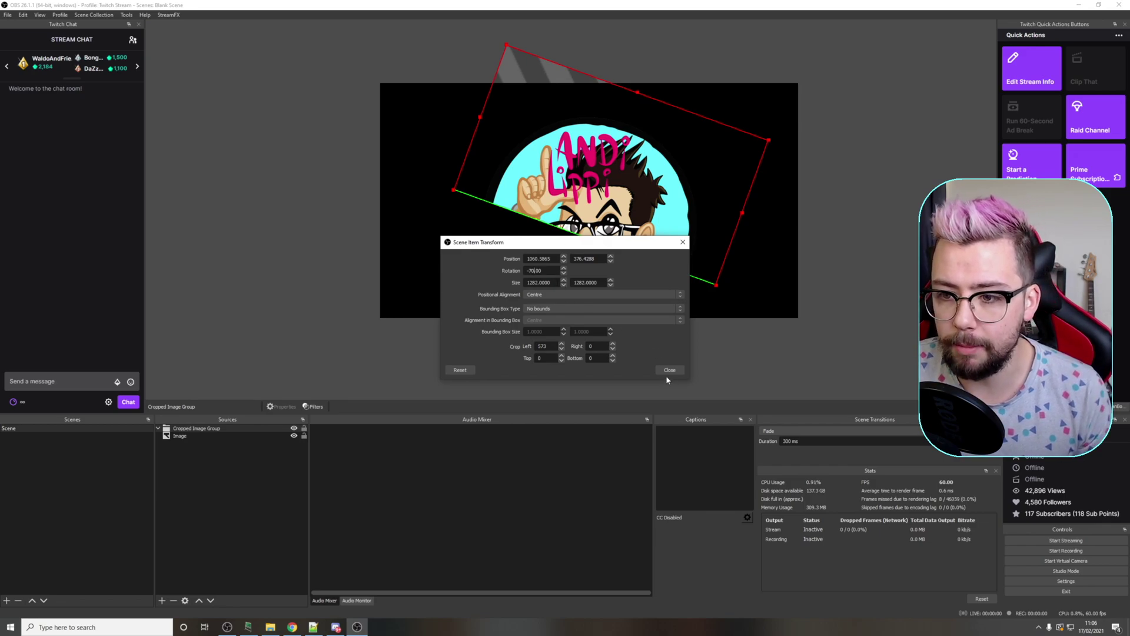
left_click(669, 370)
left_click_drag(610, 160, 605, 148)
left_click(848, 278)
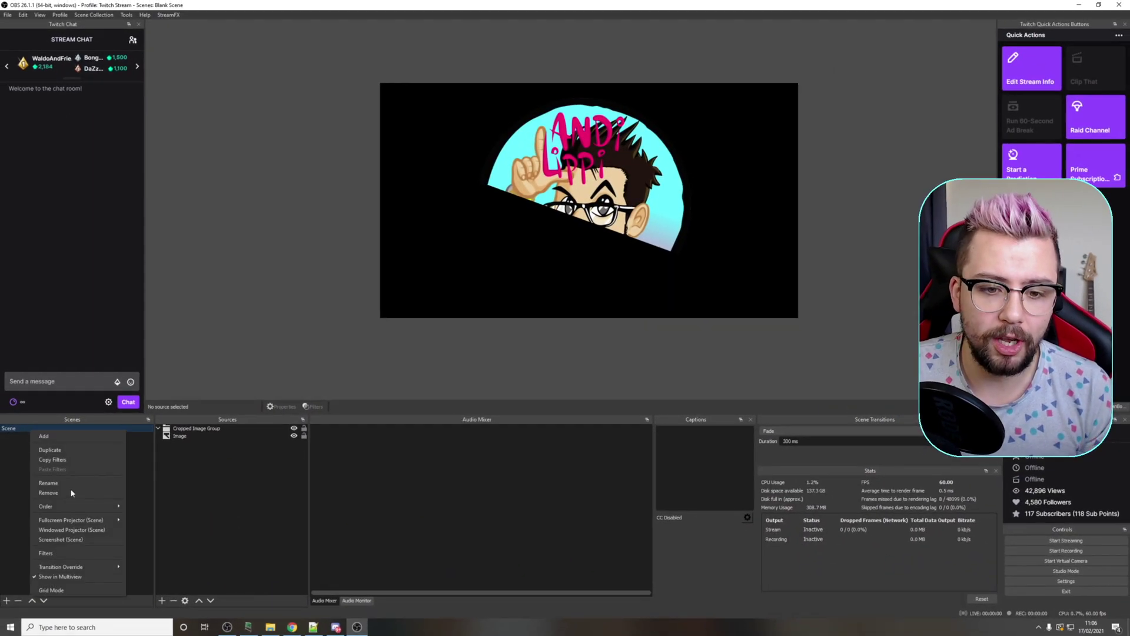
Add a User-defined shader filter to the scene, loading rounded_stroke.shader from file
left_click(70, 555)
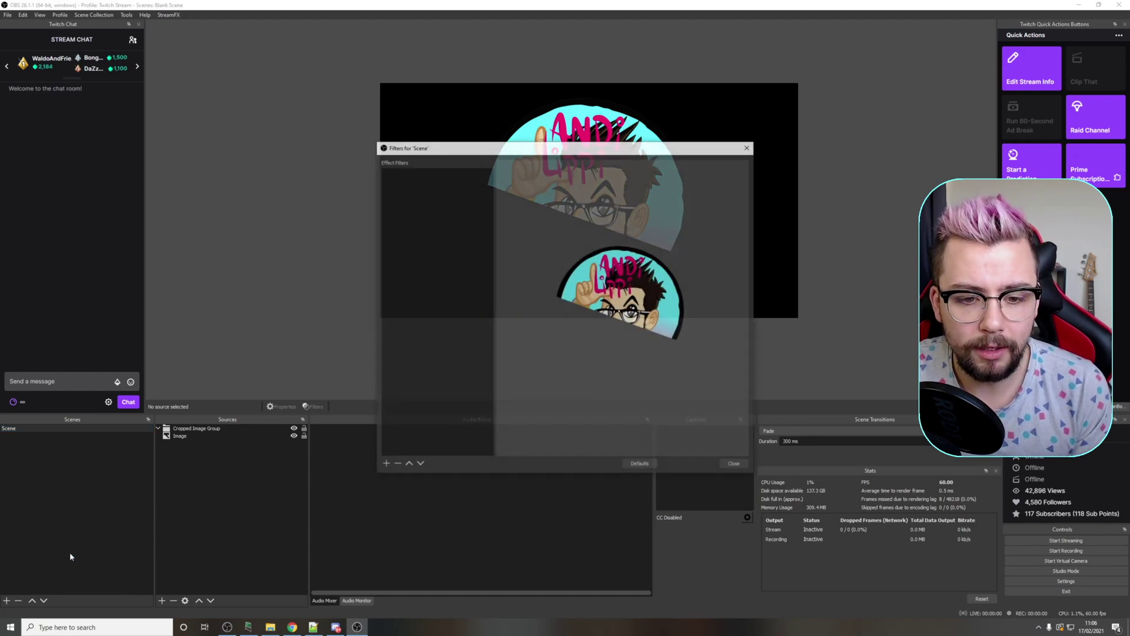
left_click(383, 465)
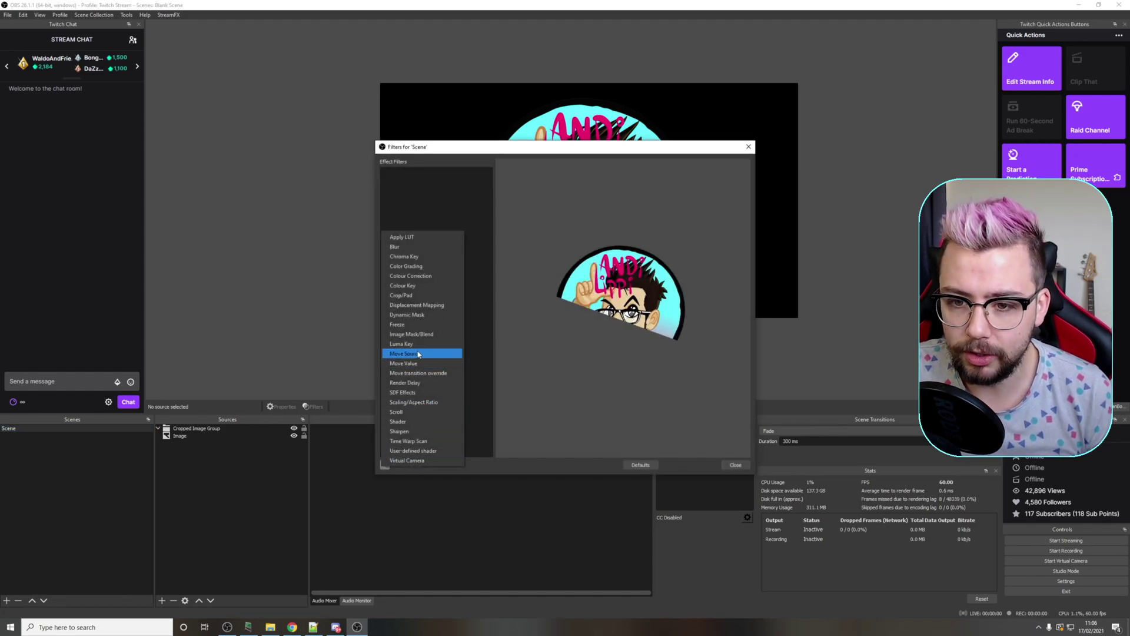
left_click(414, 451)
key("Return")
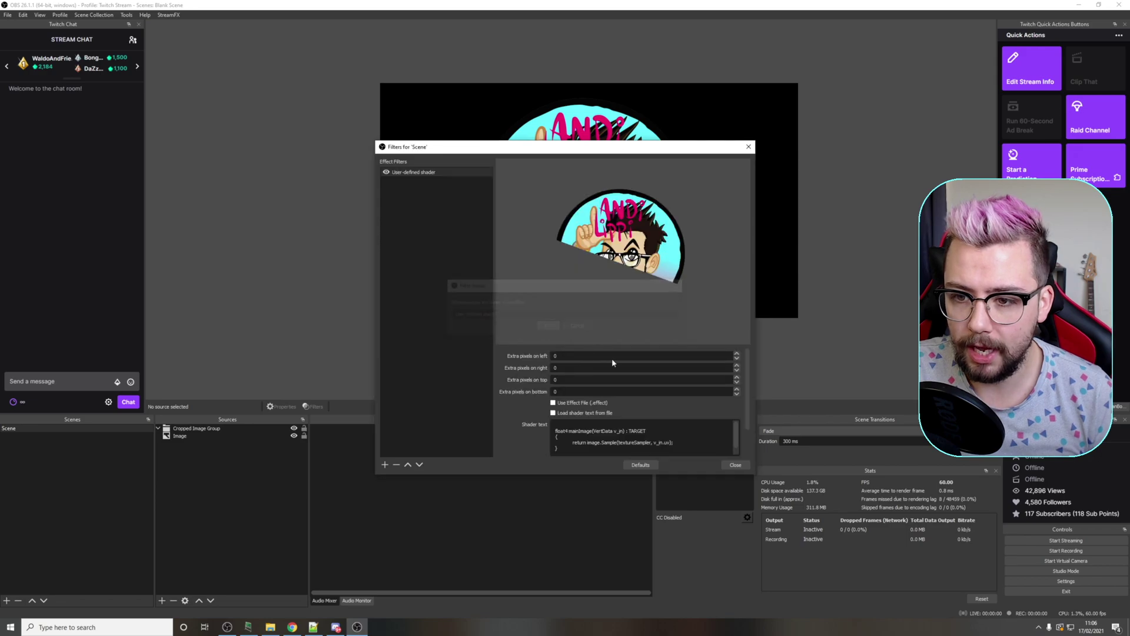
left_click(566, 416)
left_click(724, 424)
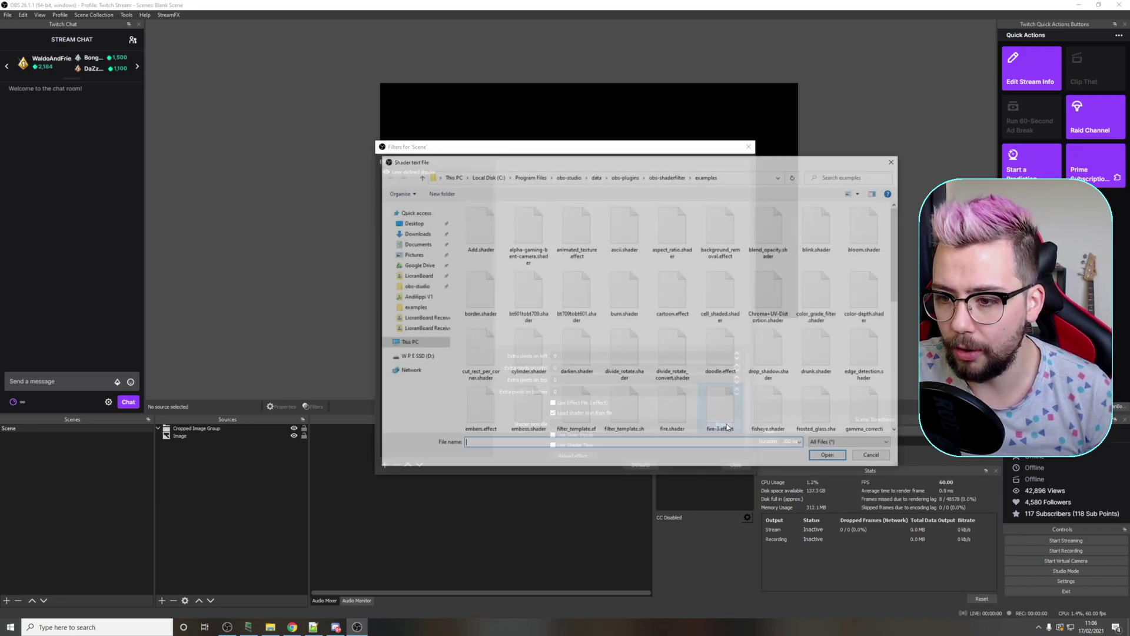
scroll(619, 309, "down", 5)
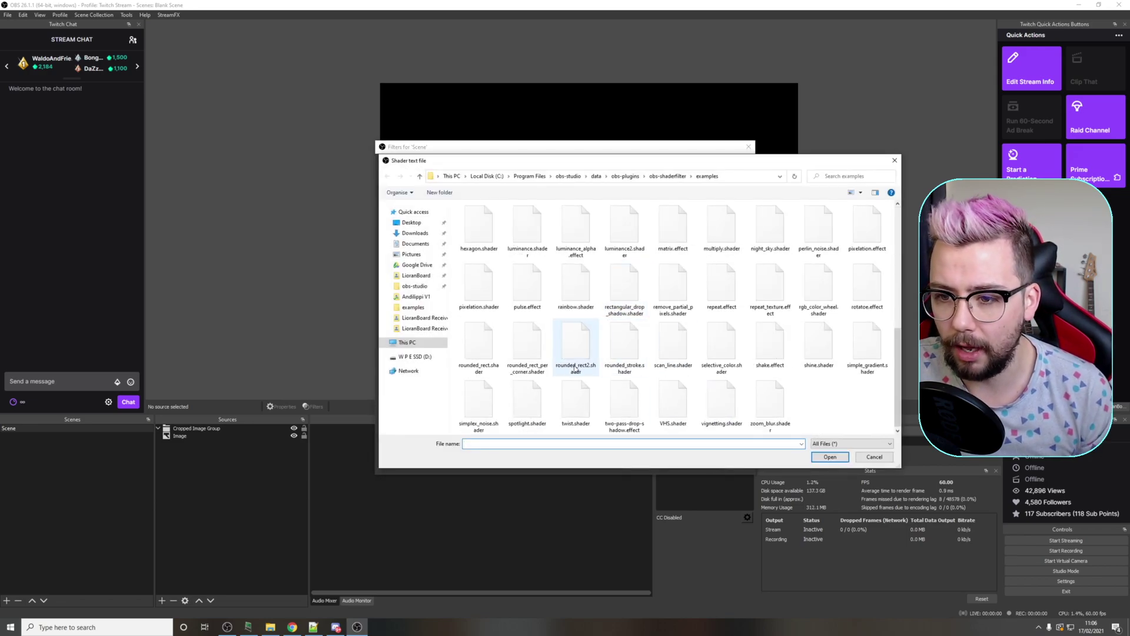
double_click(621, 352)
scroll(504, 374, "down", 5)
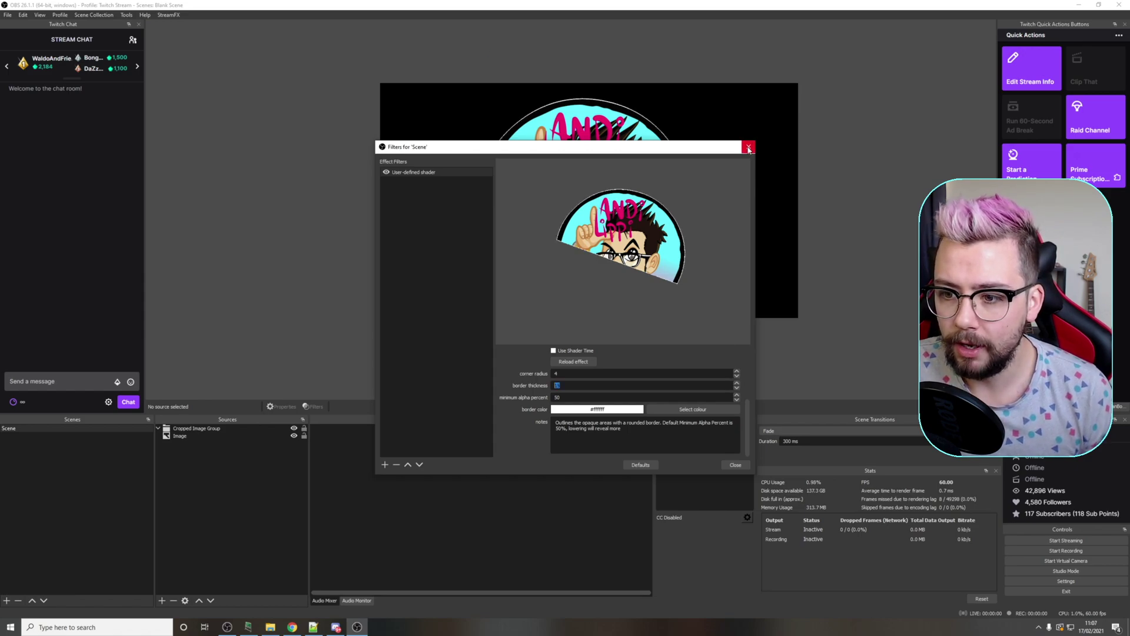
Nudge the bordered logo down and to the right, leaving nothing selected
left_click(749, 148)
left_click_drag(575, 174, 634, 181)
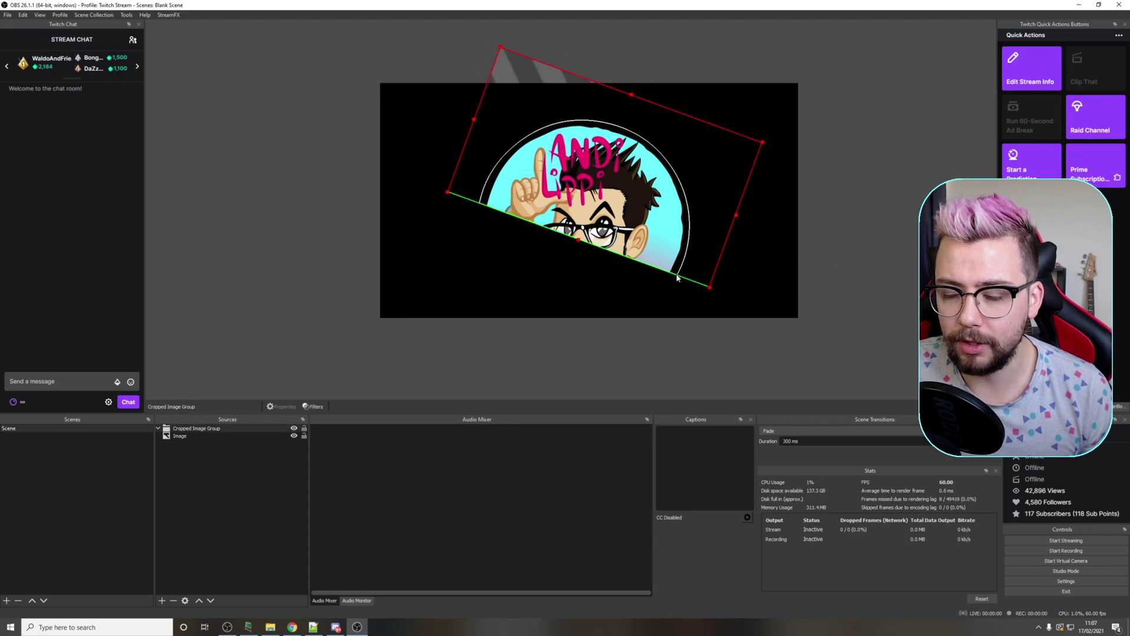
left_click(443, 181)
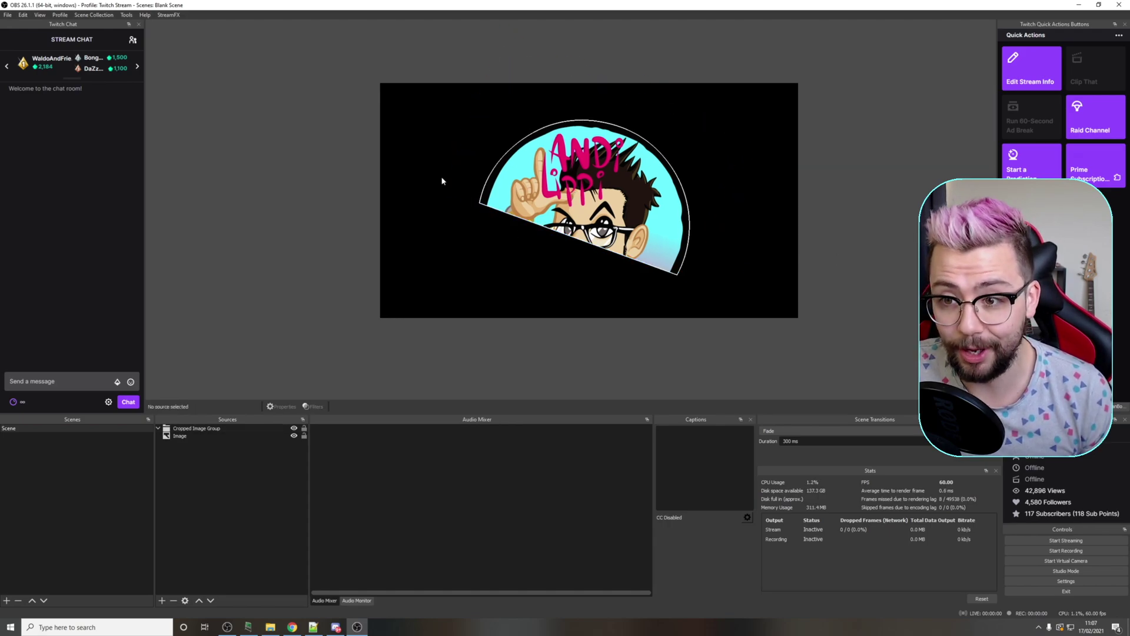